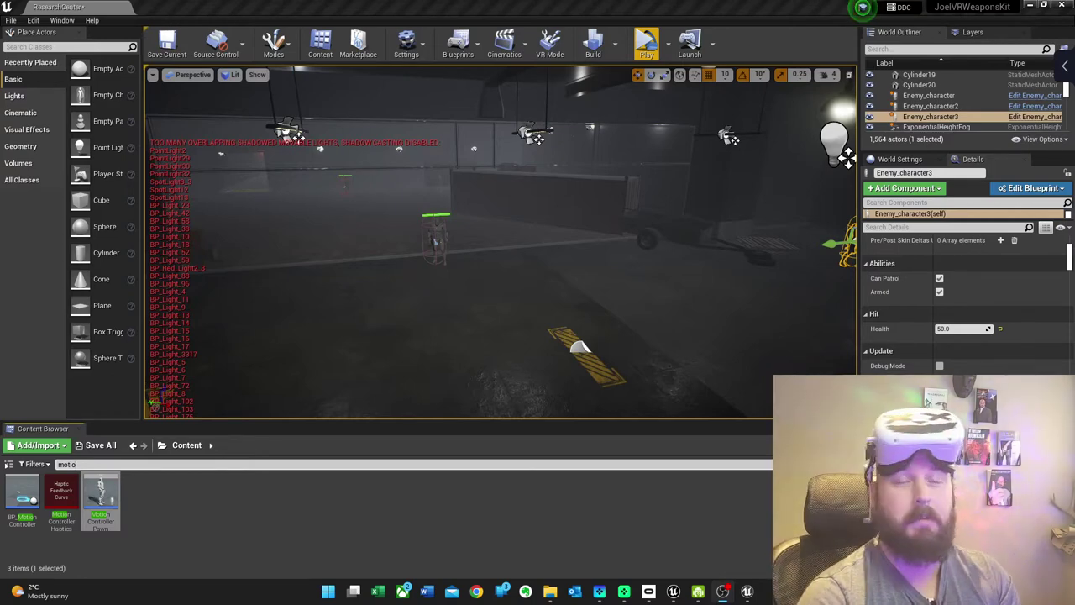
- Bring up the list of open Unreal Engine windows from the taskbar
left_click(747, 592)
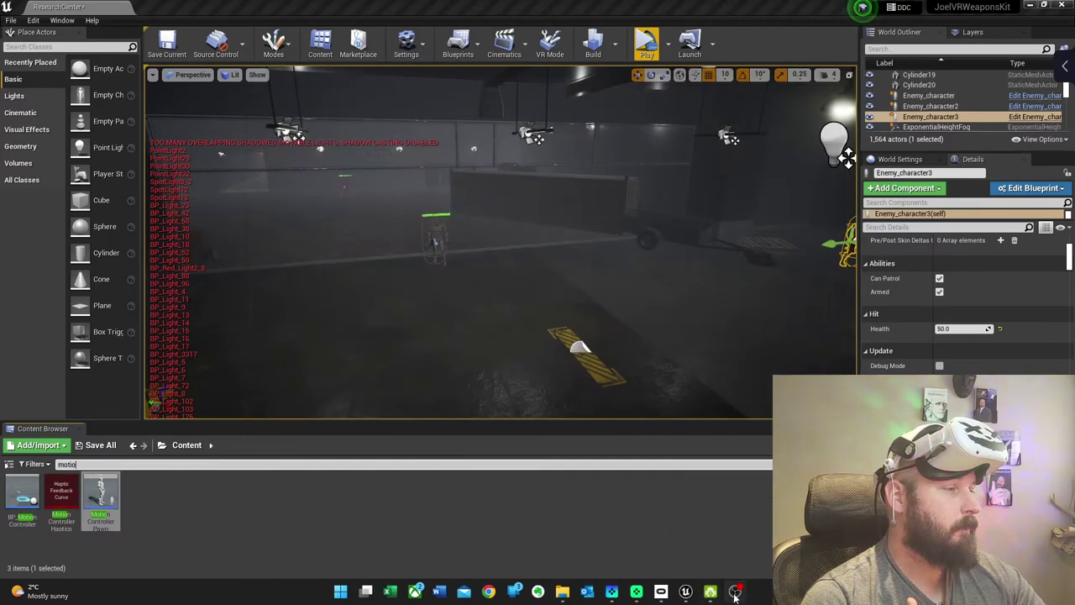
- From the MotionControllerPawn Blueprint, confirm in Project Settings > Input that Jump uses Oculus Touch (R) A Press
mouse_move(687, 588)
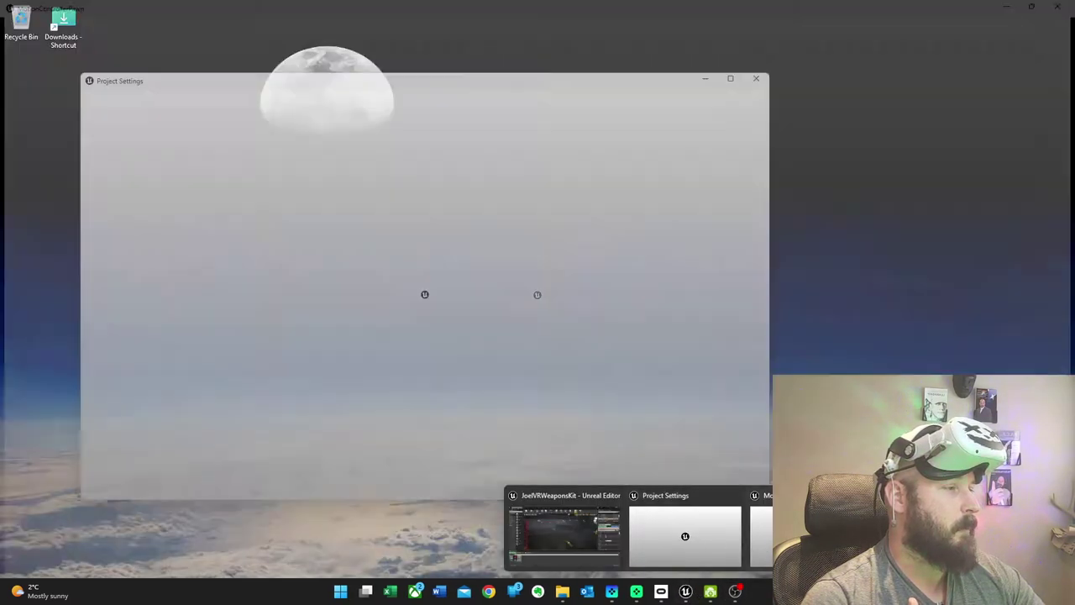
left_click(756, 542)
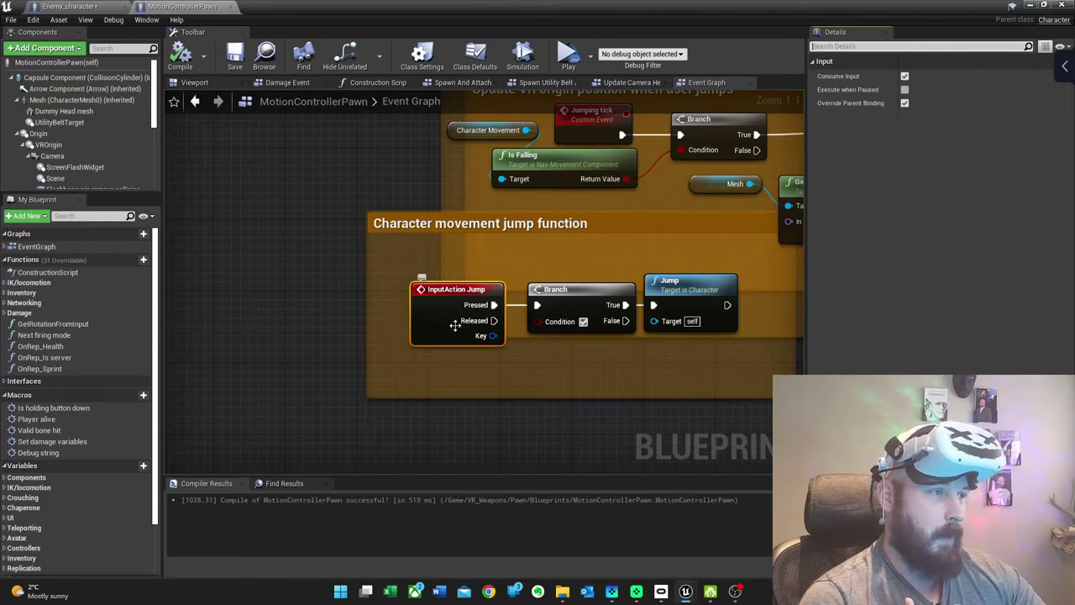
left_click(32, 20)
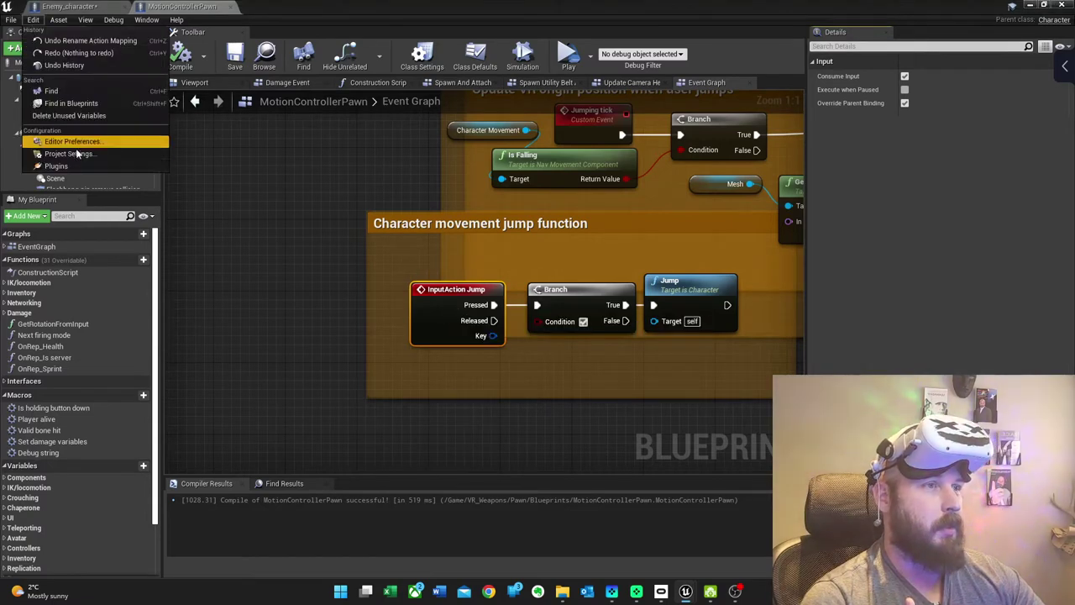
left_click(59, 140)
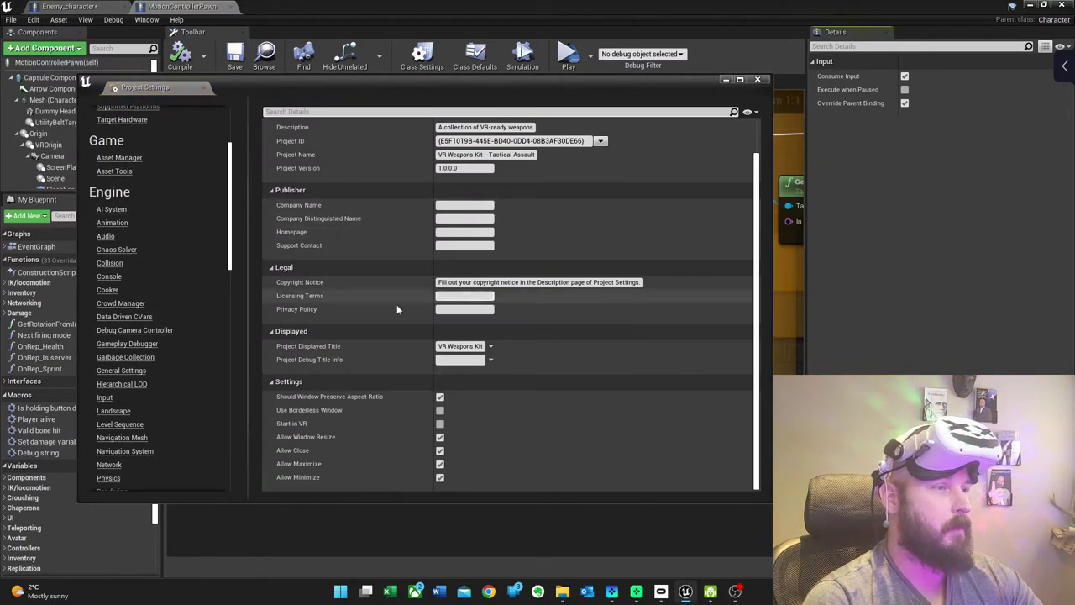
left_click(104, 397)
scroll(319, 383, "down", 10)
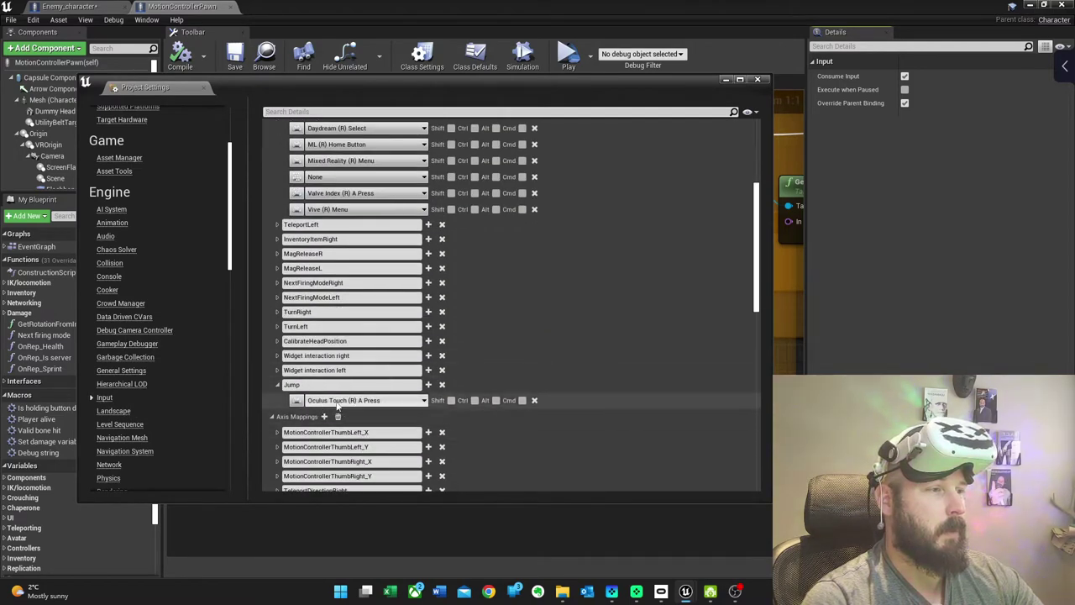
left_click(758, 81)
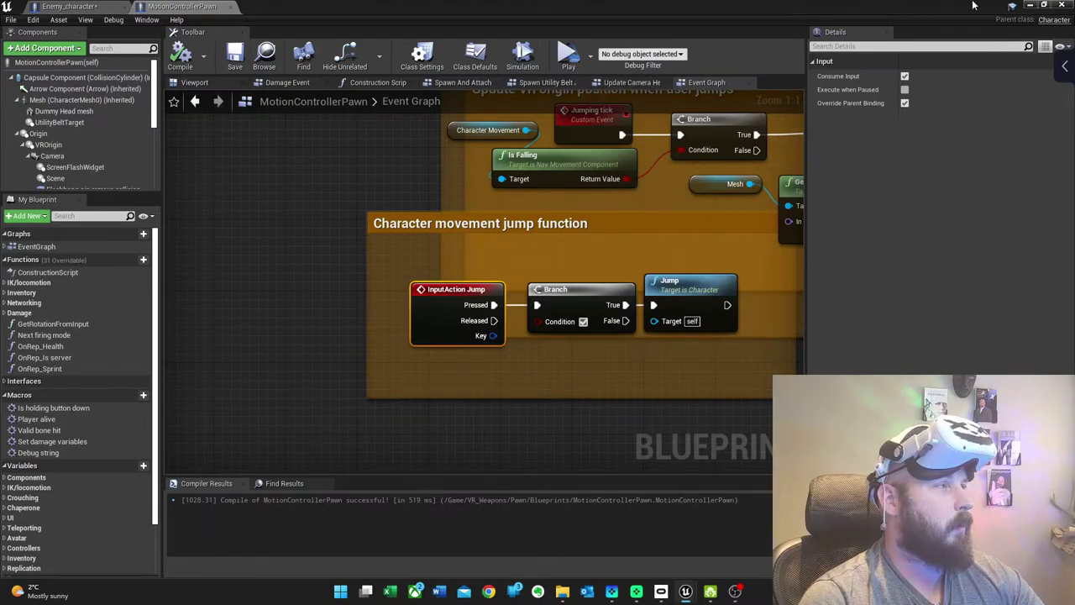
left_click(1030, 6)
- Fly to the enemies and turn Enemy_character to a new facing in rotate mode
right_click_drag(618, 229, 519, 257)
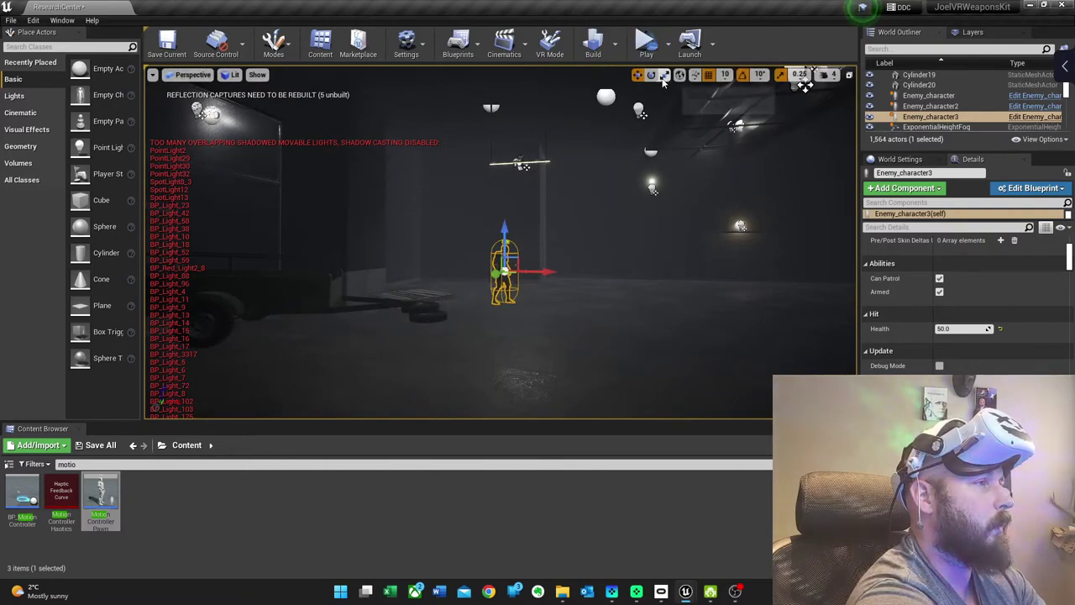
key("e")
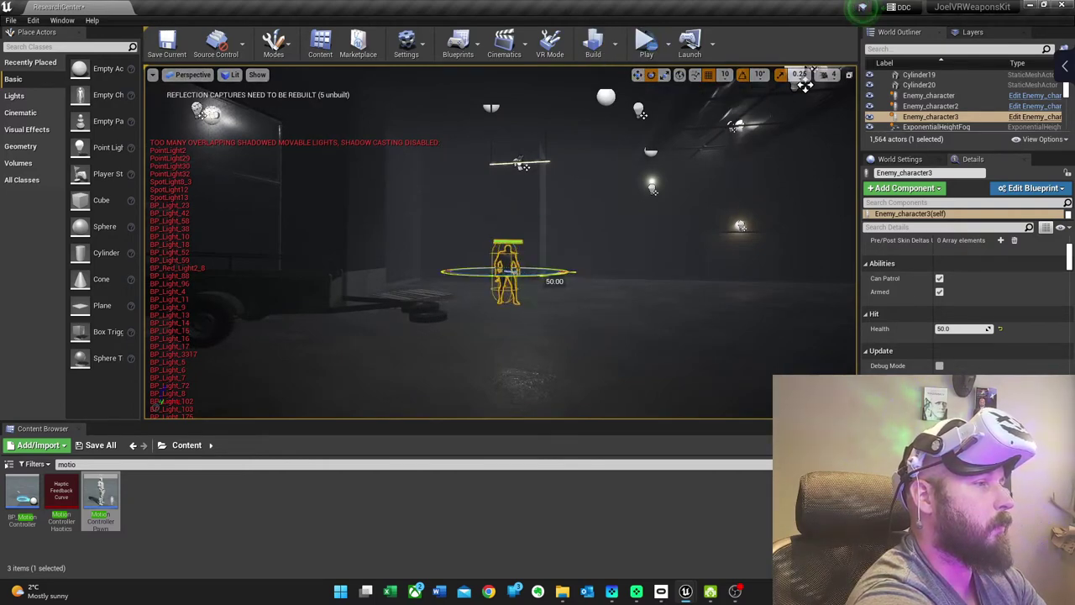
right_click_drag(804, 84, 275, 181)
key("ctrl+z")
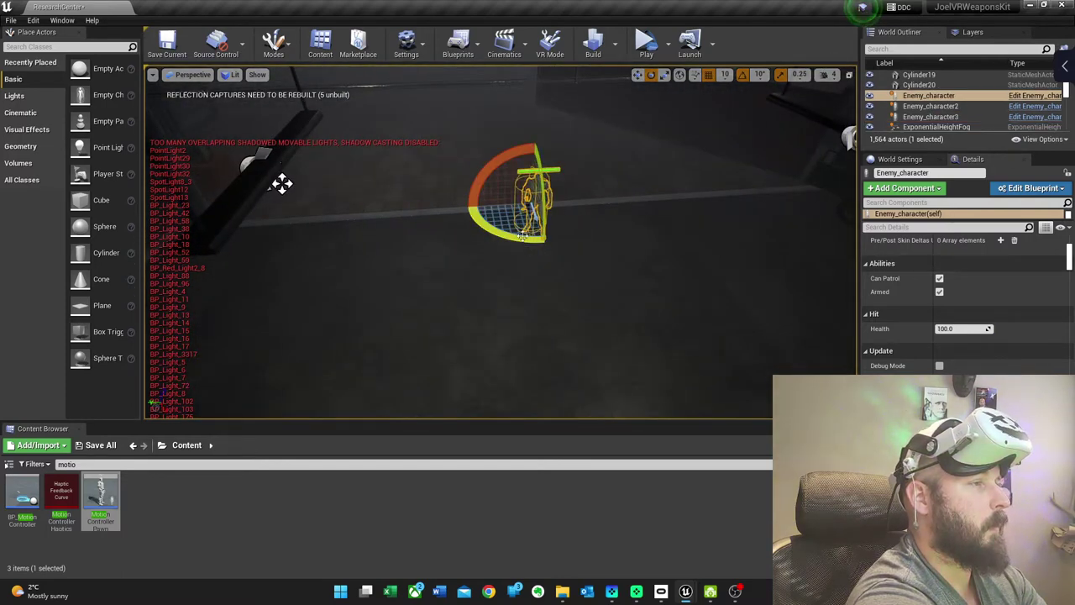
right_click_drag(281, 183, 576, 361)
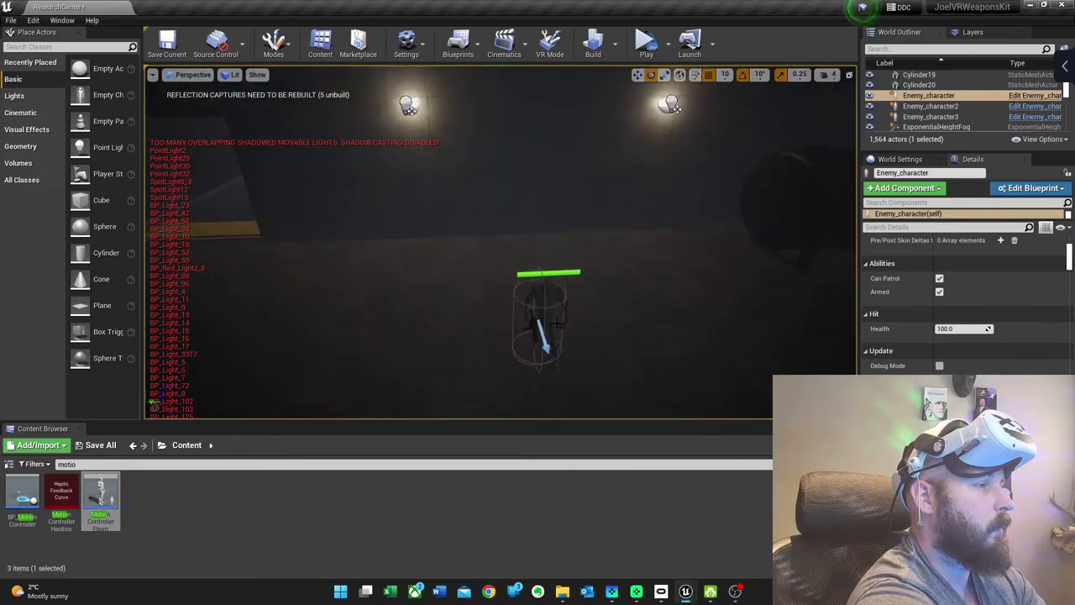
- Rotate Enemy_character2 by about 70 degrees toward the garage door, then start VR play
left_click(554, 320)
left_click_drag(554, 321, 557, 355)
right_click_drag(556, 355, 588, 336)
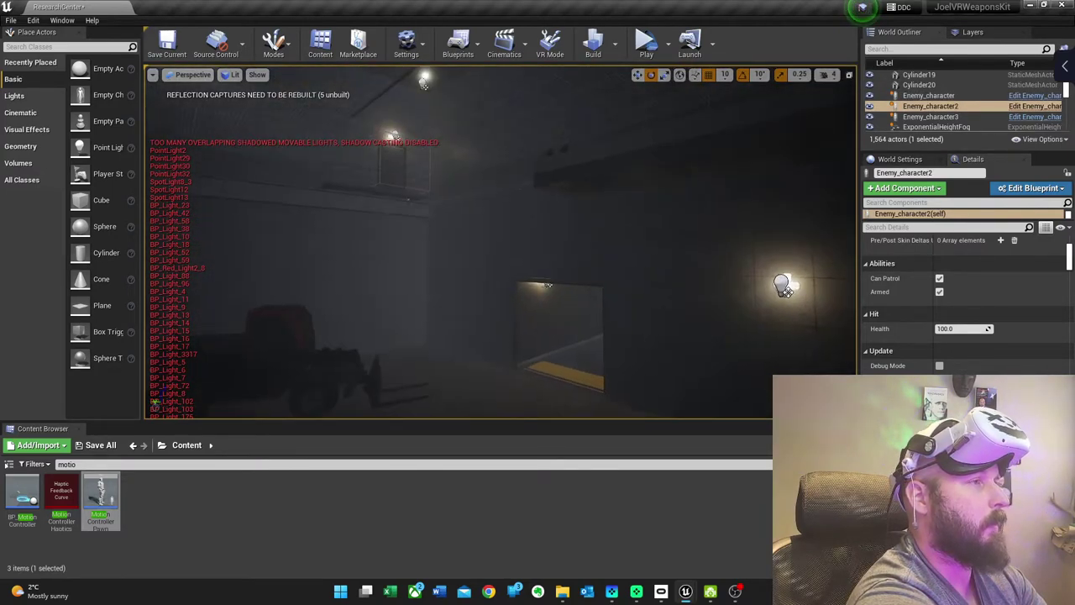
left_click(648, 48)
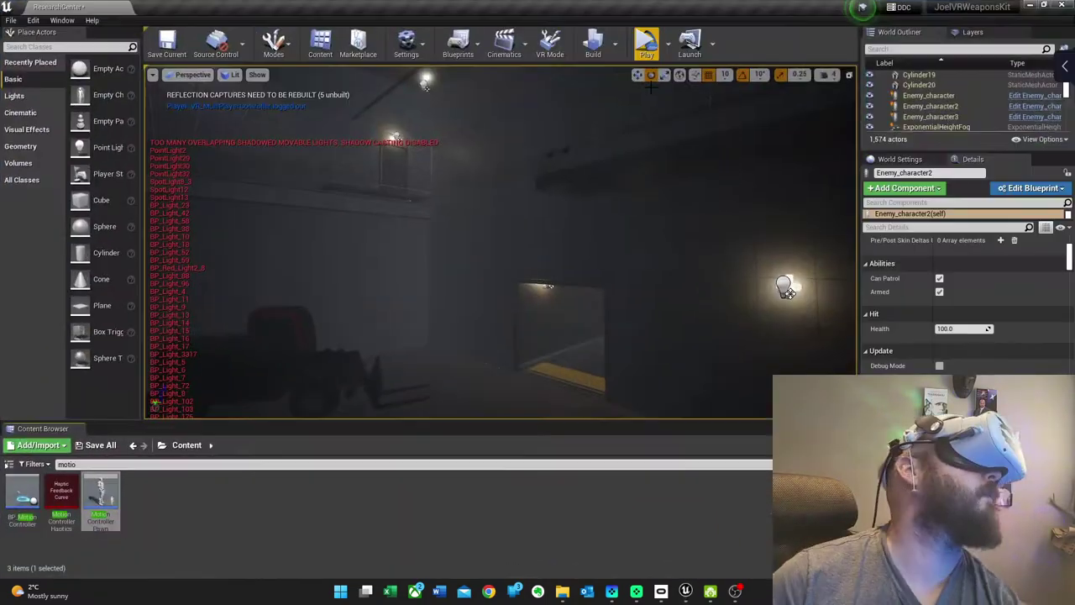
left_click(646, 46)
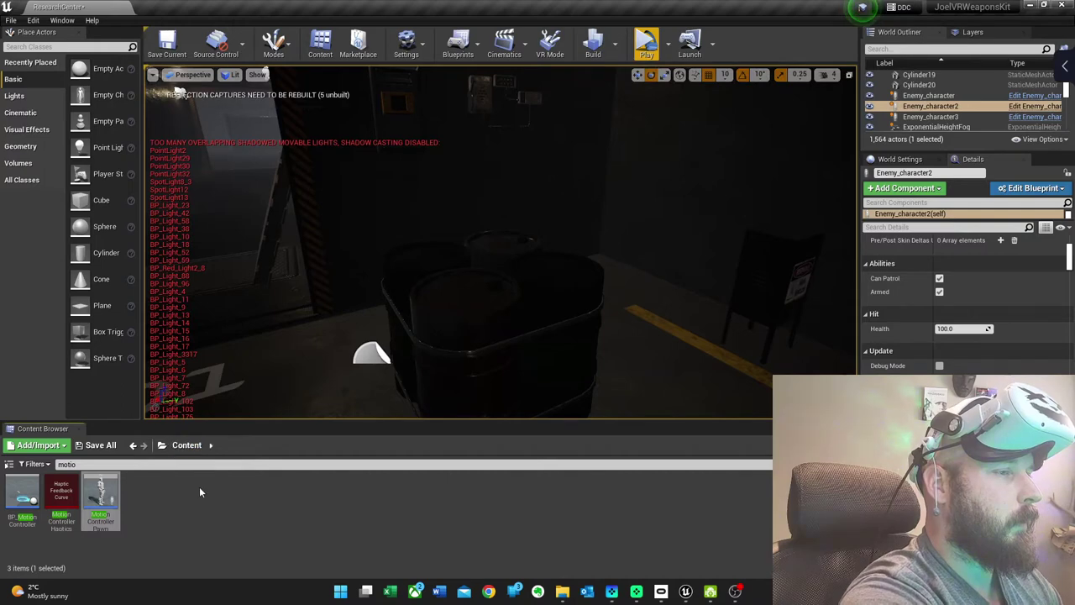
- Clear the search and browse to VR_Weapons > Guns > Assault_rifle > Blueprints
key("Escape")
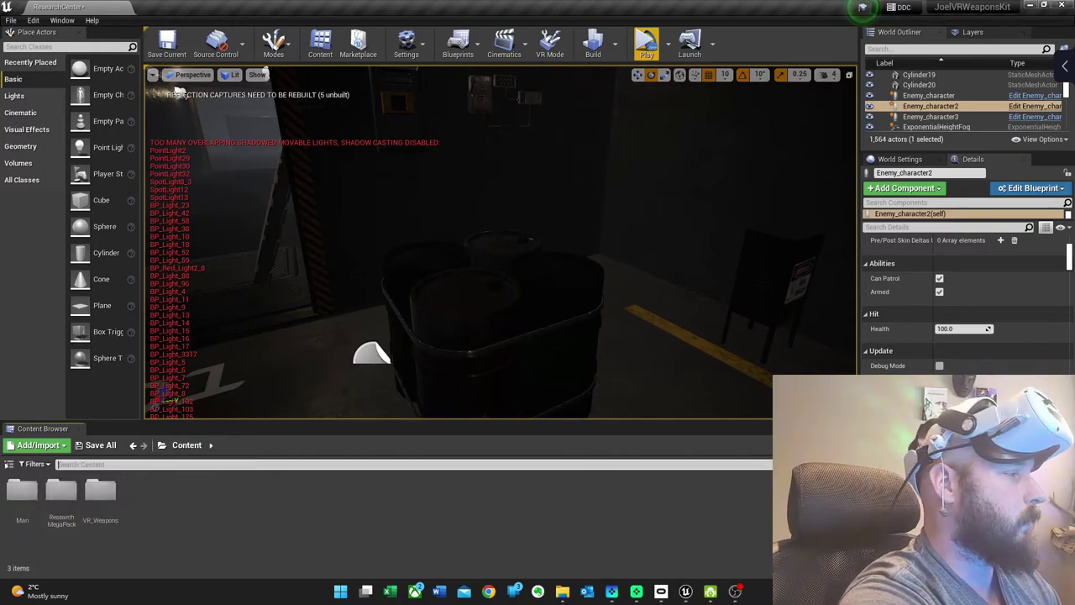
double_click(108, 491)
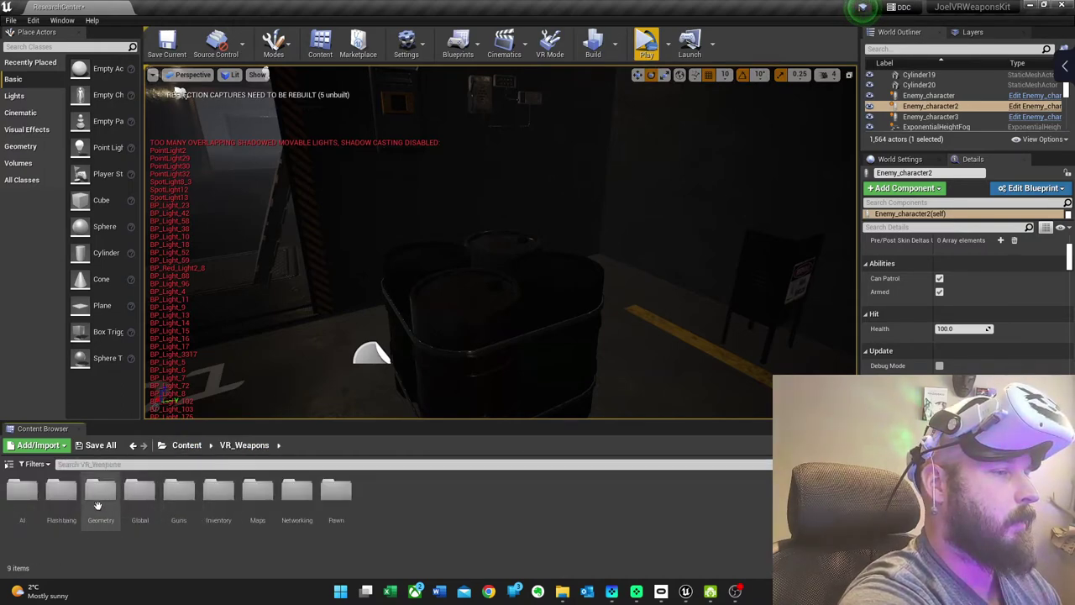
double_click(178, 494)
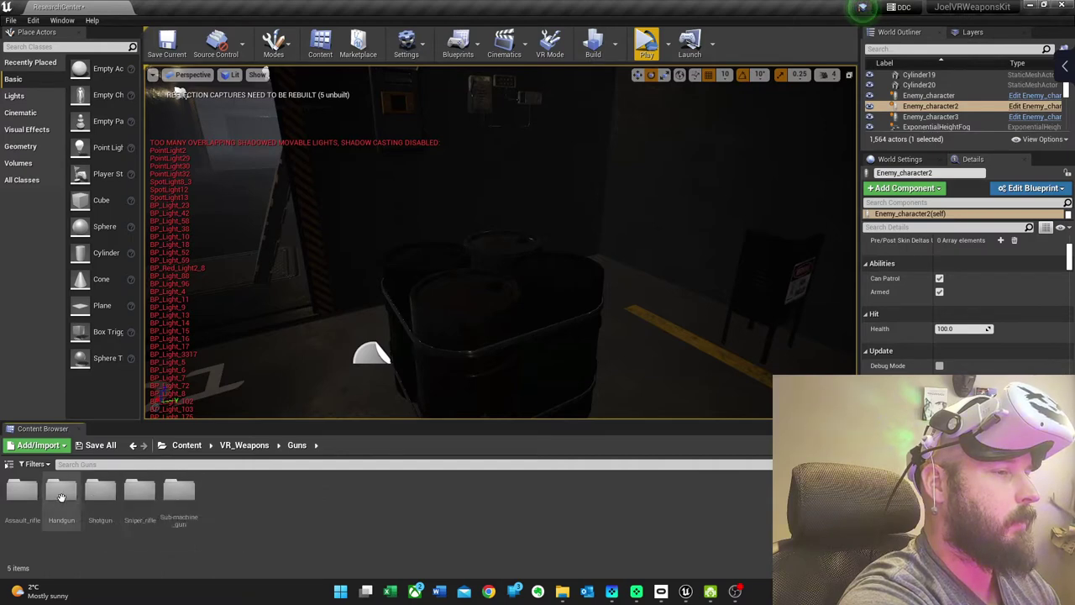
double_click(22, 491)
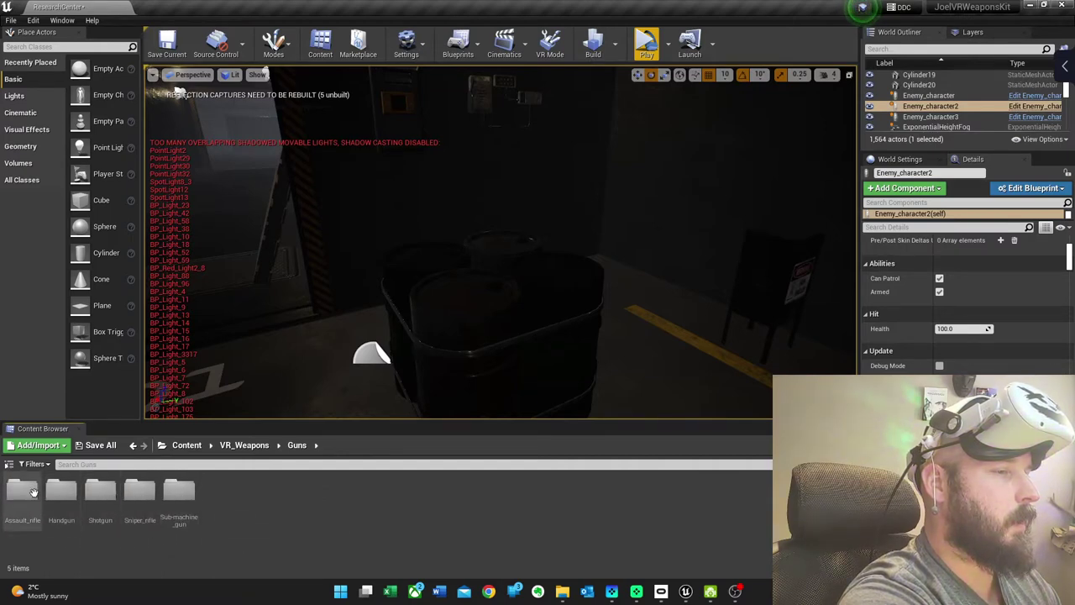
double_click(61, 491)
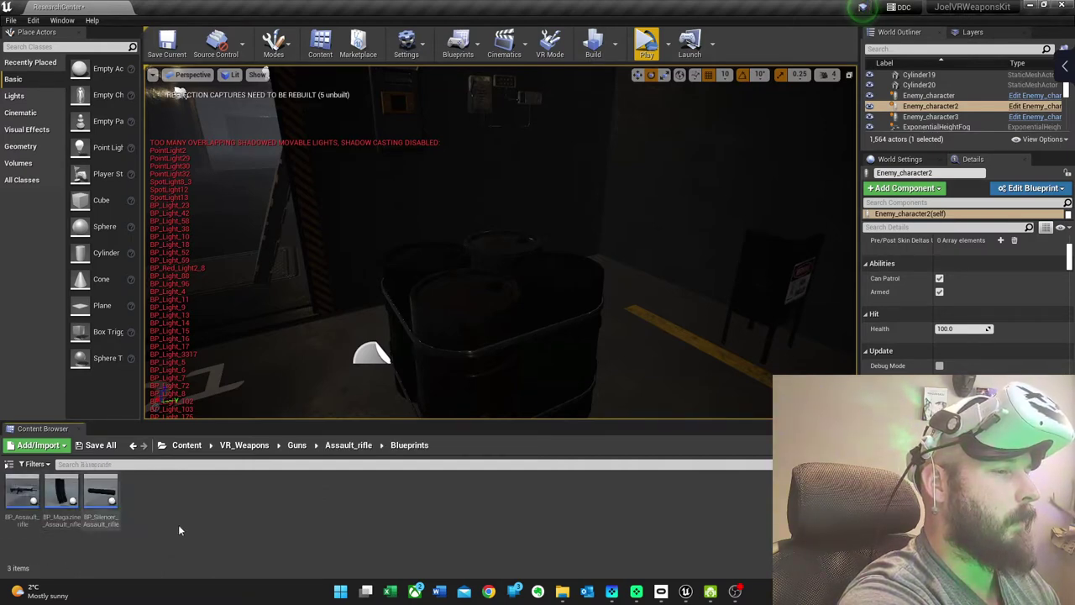
- Place BP_Assault_rifle and the BP_Magazine ammo magazines on top of the barrel
left_click_drag(22, 492, 490, 277)
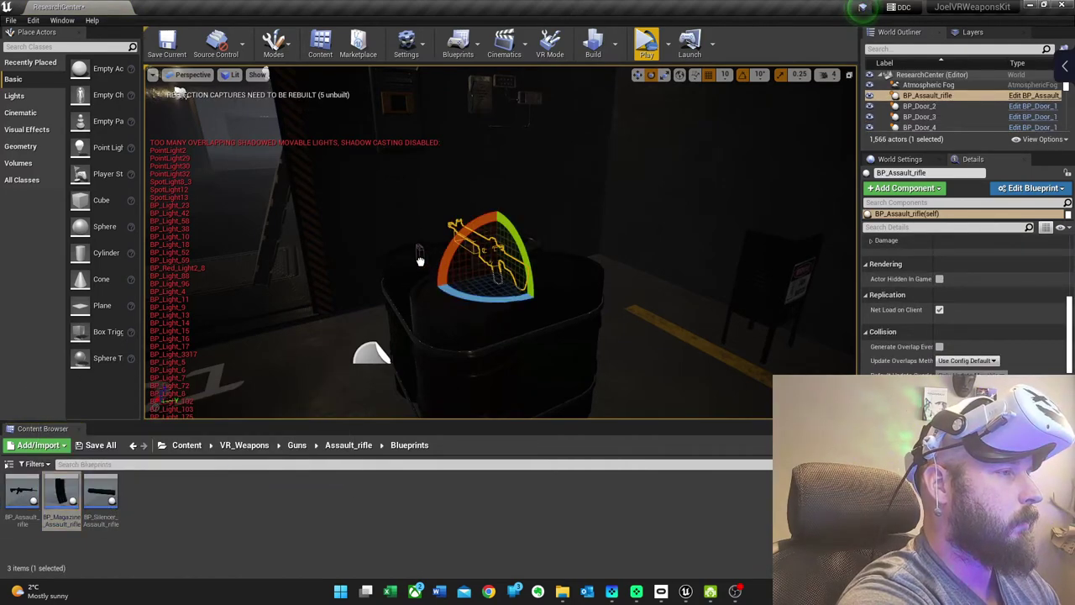
left_click_drag(414, 276, 445, 282)
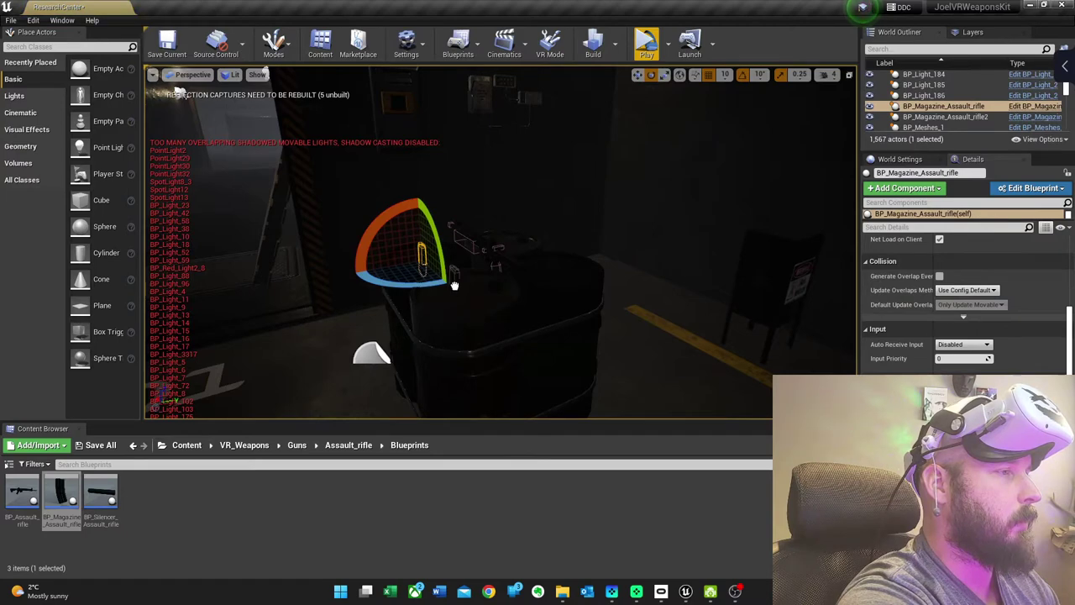
left_click_drag(61, 495, 548, 269)
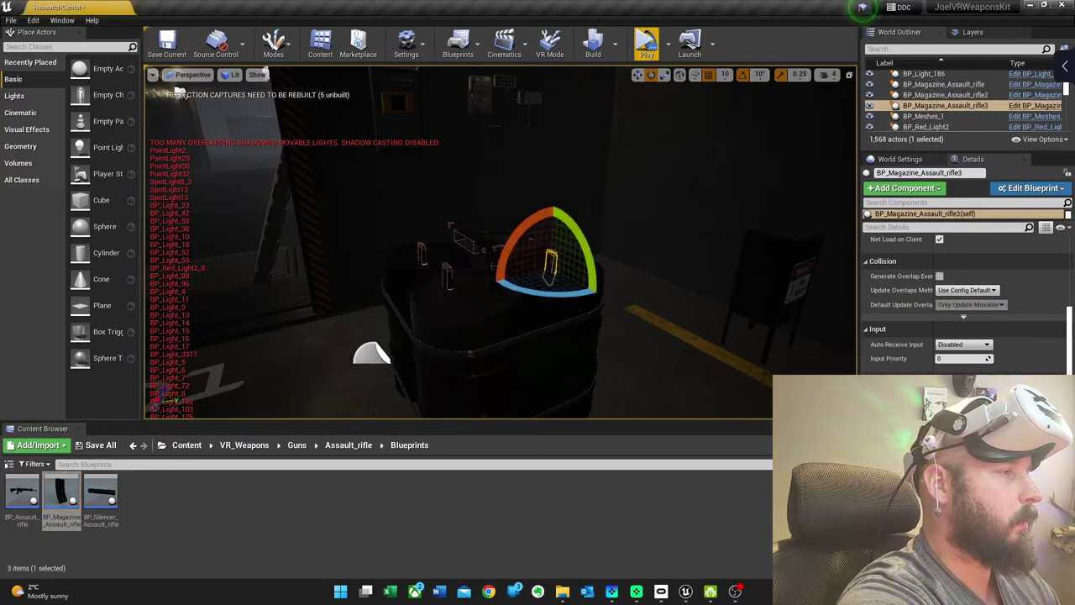
left_click_drag(57, 485, 475, 288)
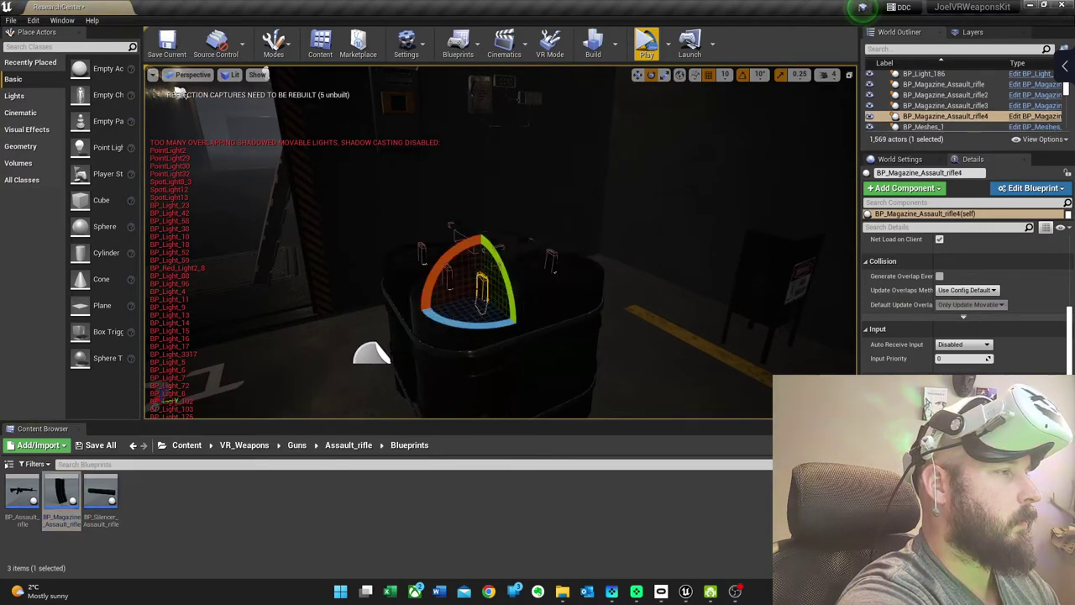
- In move mode, check each placed magazine and the rifle, then launch VR Preview
key("w")
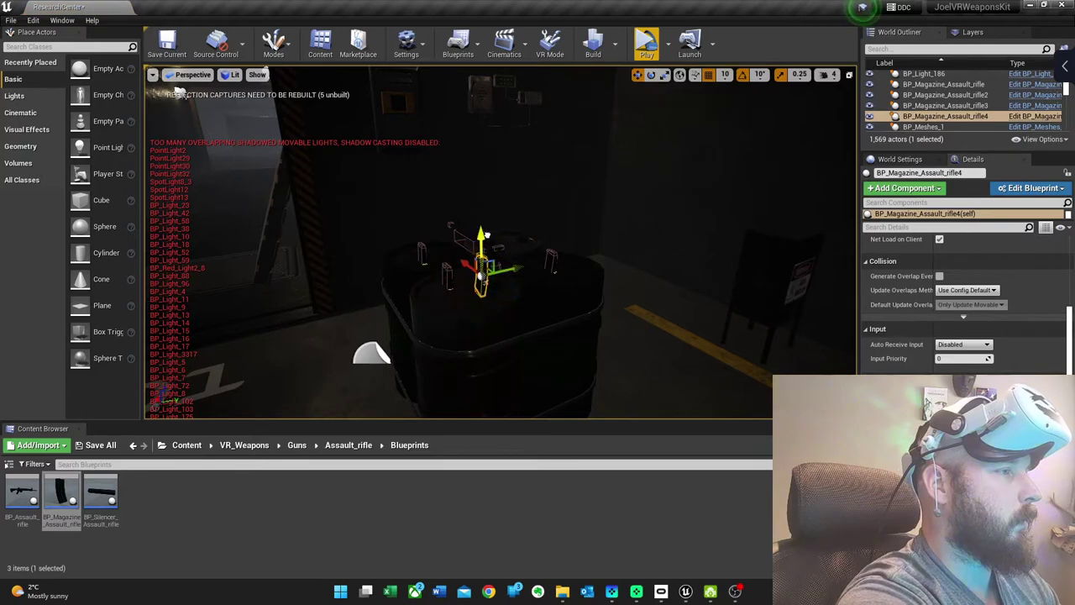
left_click(447, 271)
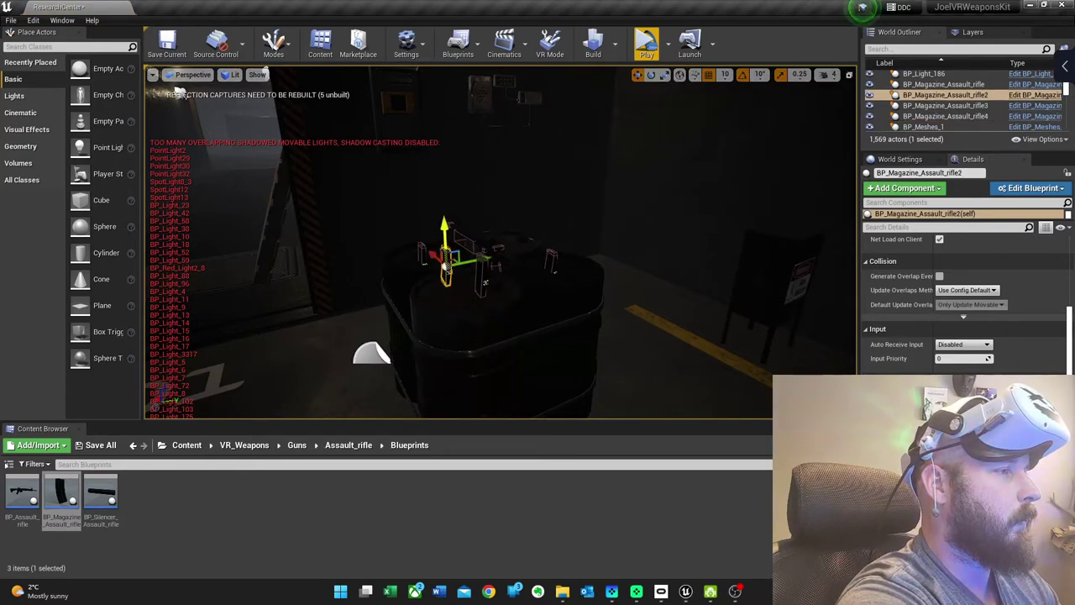
left_click(423, 255)
left_click(547, 256)
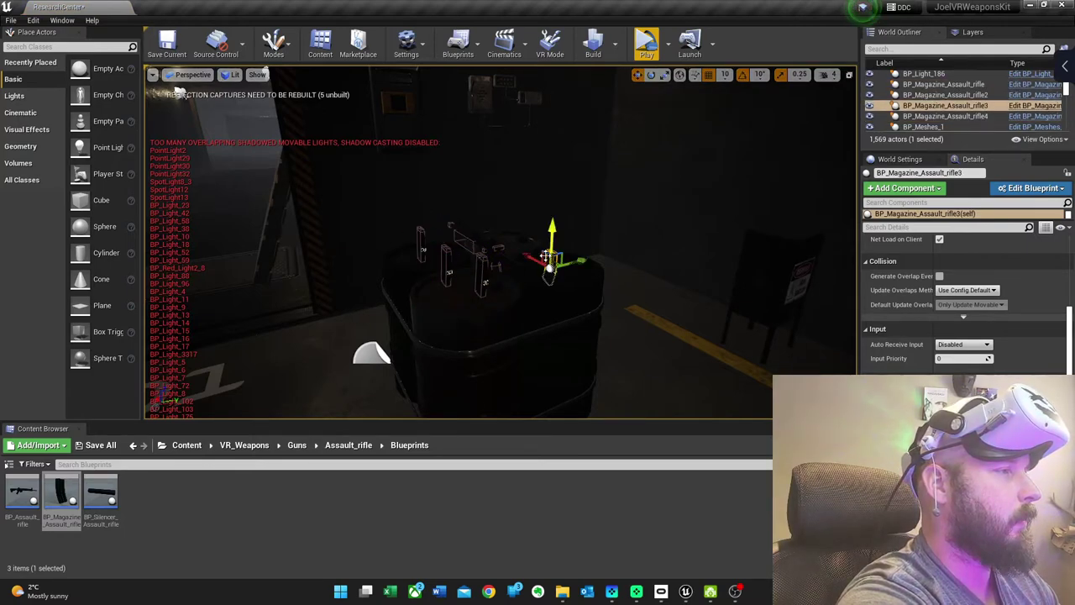
left_click(496, 239)
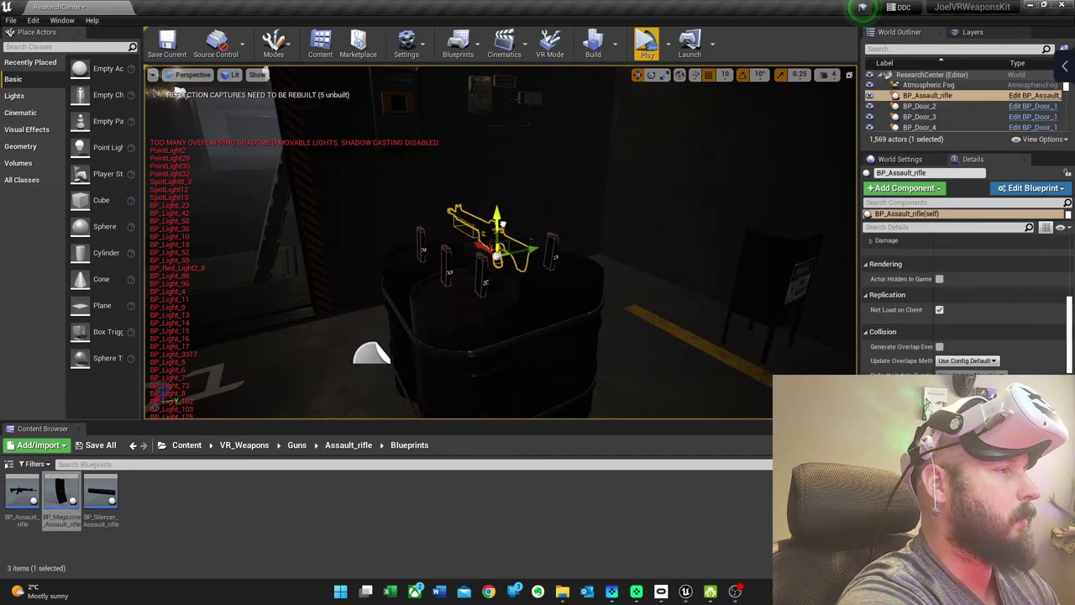
left_click(646, 42)
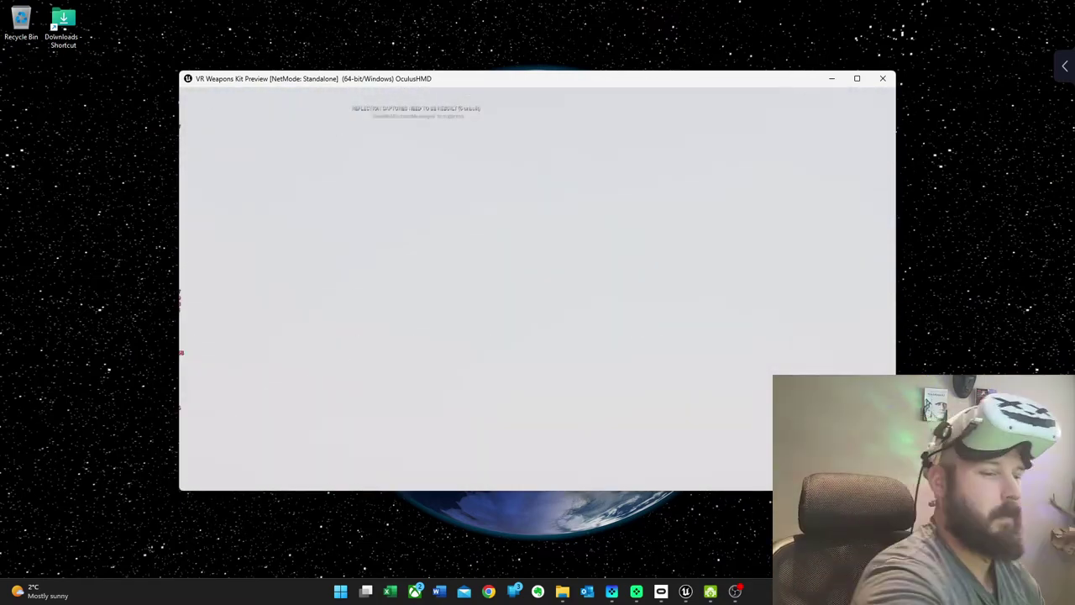
key("Escape")
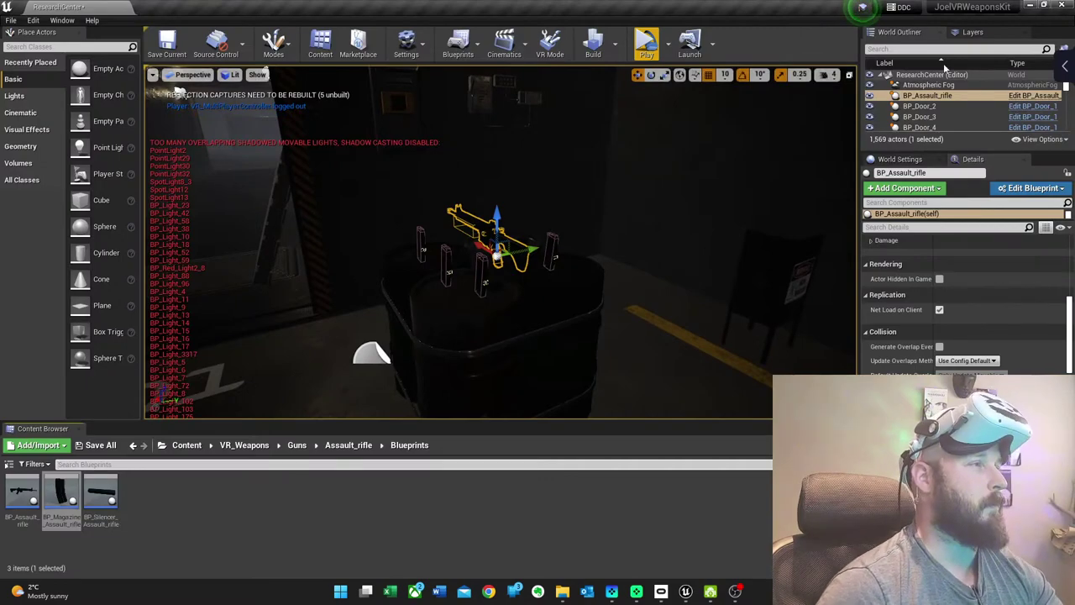
left_click(648, 44)
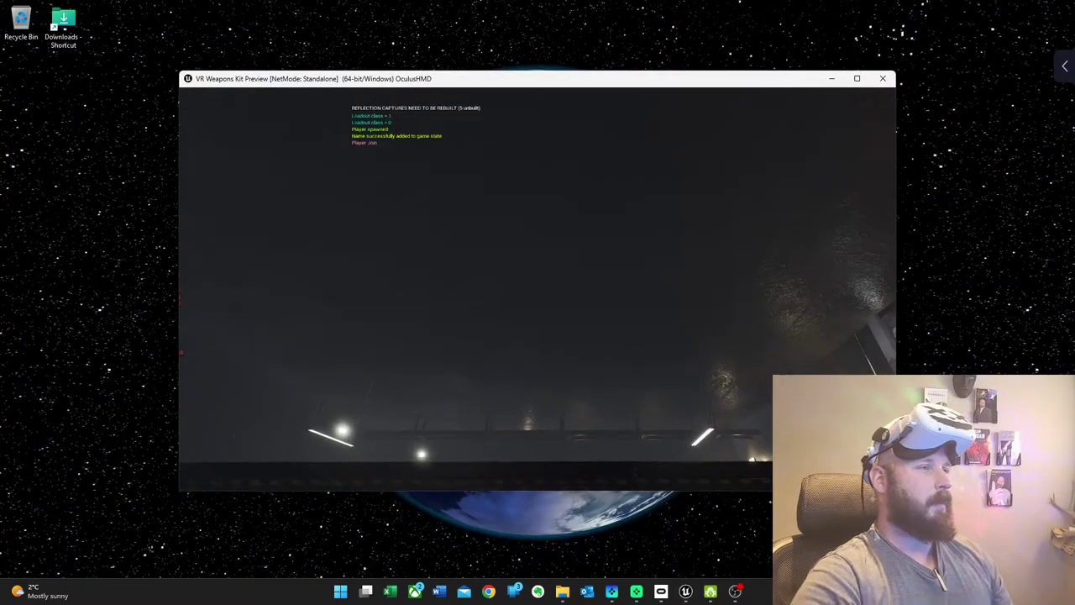